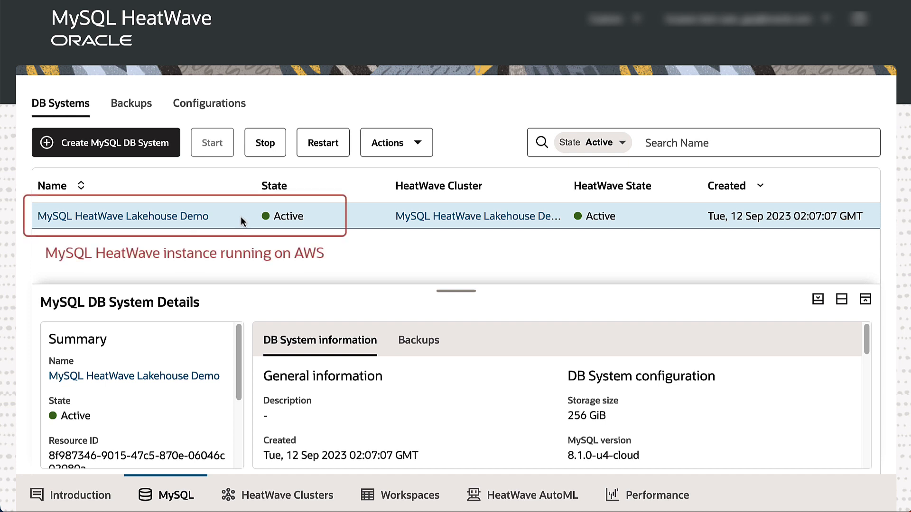
# - Open a new Lakehouse Mapping from the workspace's data management page and paste the S3 path of the Aurora INVENTORY export
pyautogui.click(418, 504)
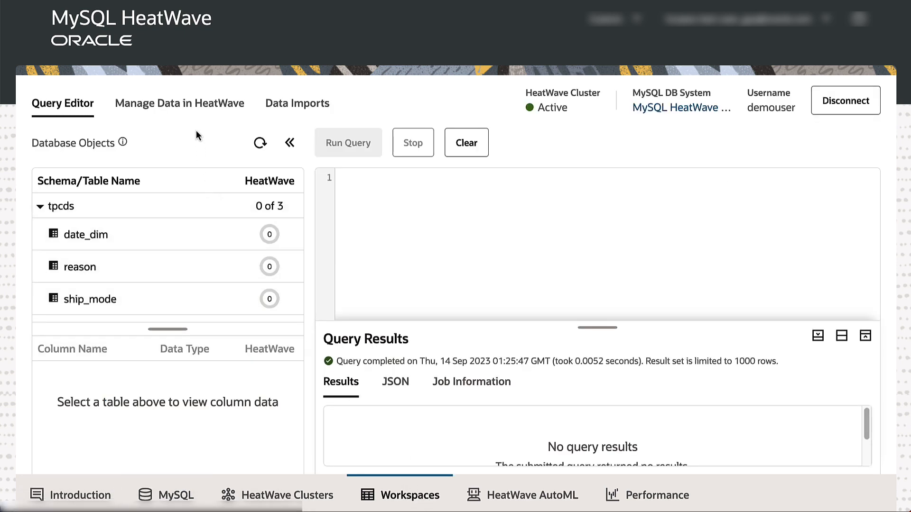
pyautogui.click(198, 115)
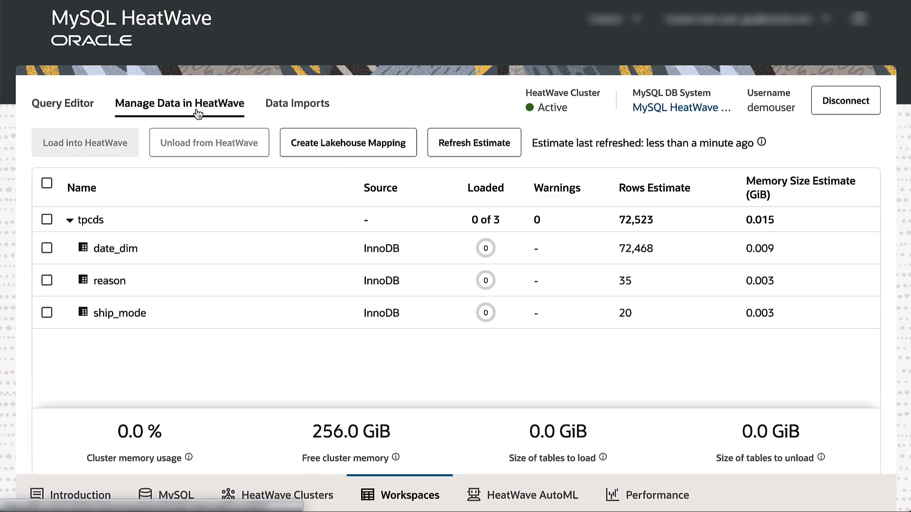
pyautogui.click(352, 158)
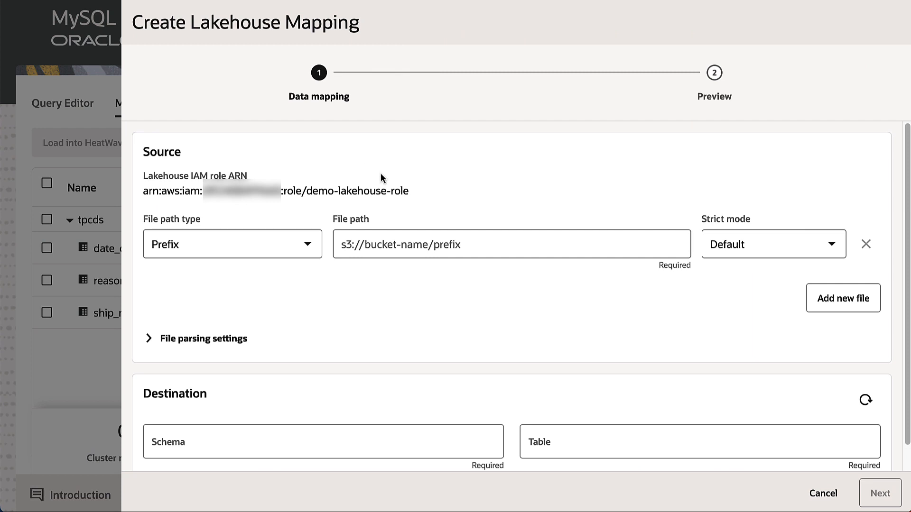
pyautogui.click(504, 237)
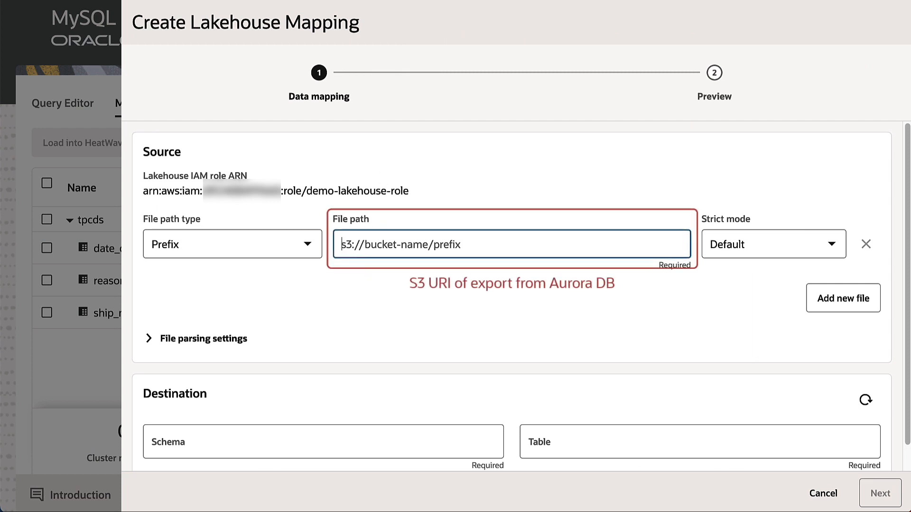
pyautogui.hotkey('ctrl', 'v')
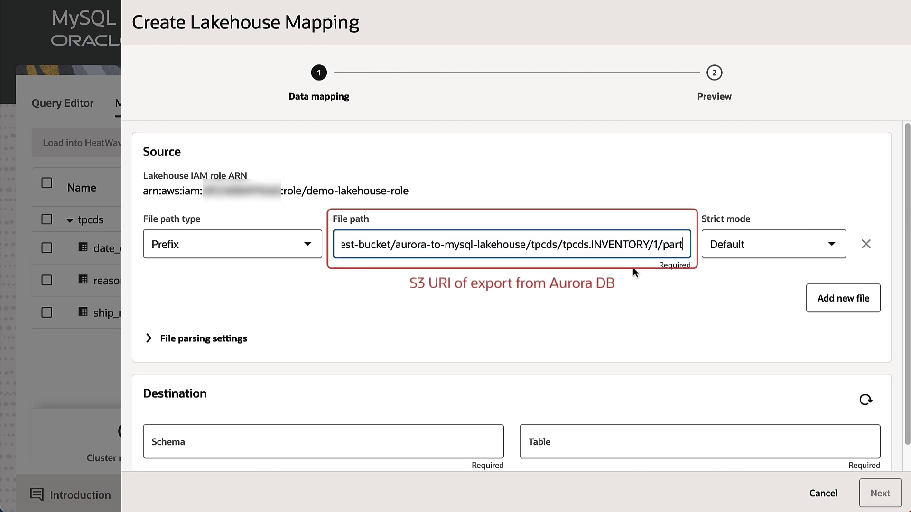
# - Expand the file parsing settings and set the file format to Parquet
pyautogui.click(149, 338)
pyautogui.click(180, 369)
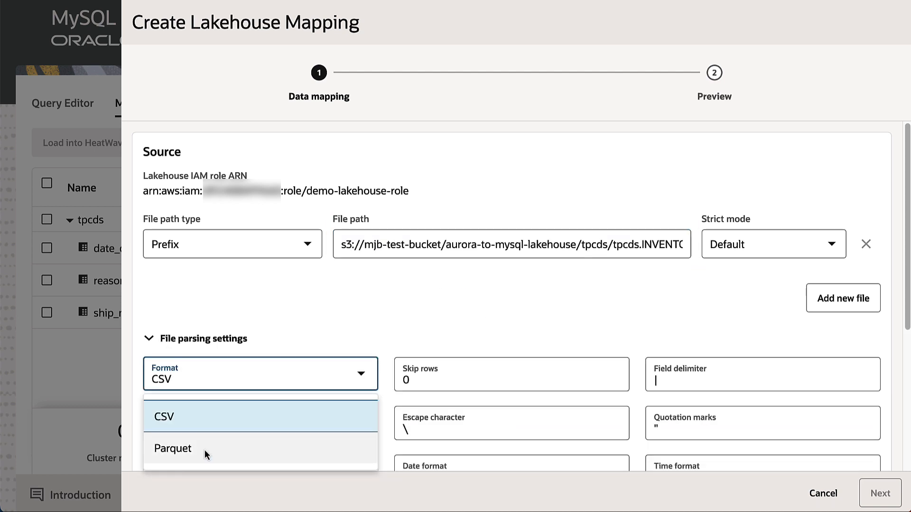
pyautogui.click(204, 448)
# - Set the destination schema to tpcds and table to inventory, then preview and create the mapping
pyautogui.scroll(-2, 206, 449)
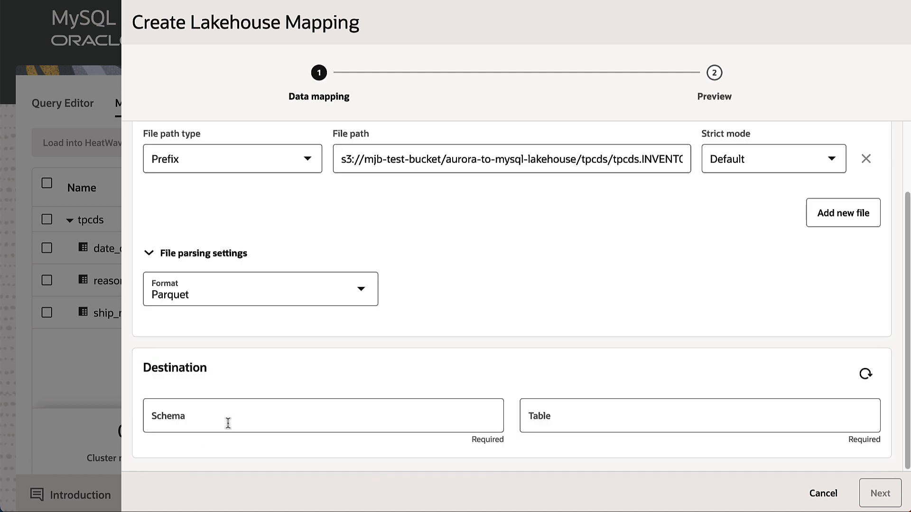
pyautogui.click(230, 420)
pyautogui.write('tpcds')
pyautogui.press('Tab')
pyautogui.write('inventory')
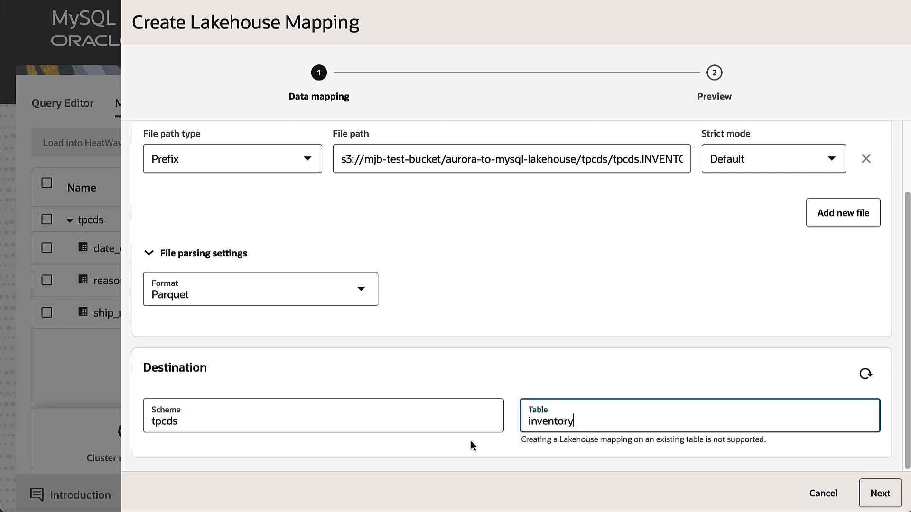
pyautogui.click(873, 493)
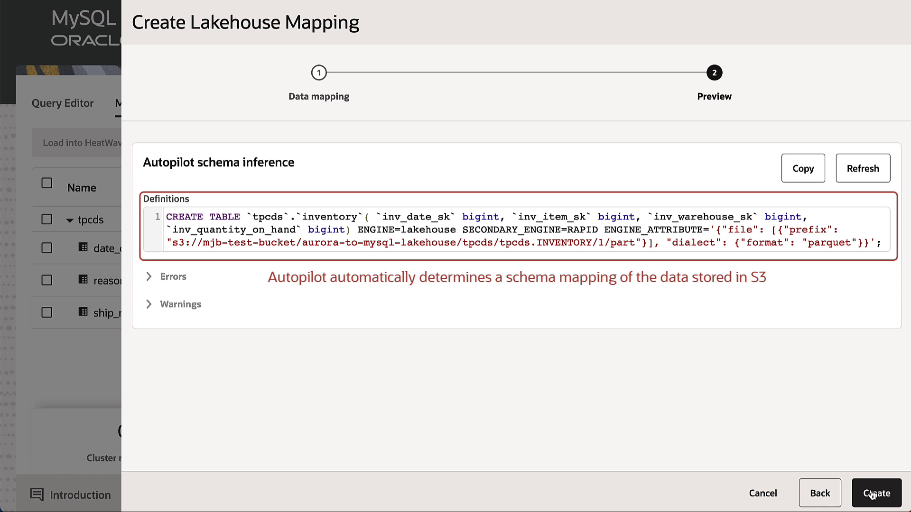
pyautogui.click(871, 494)
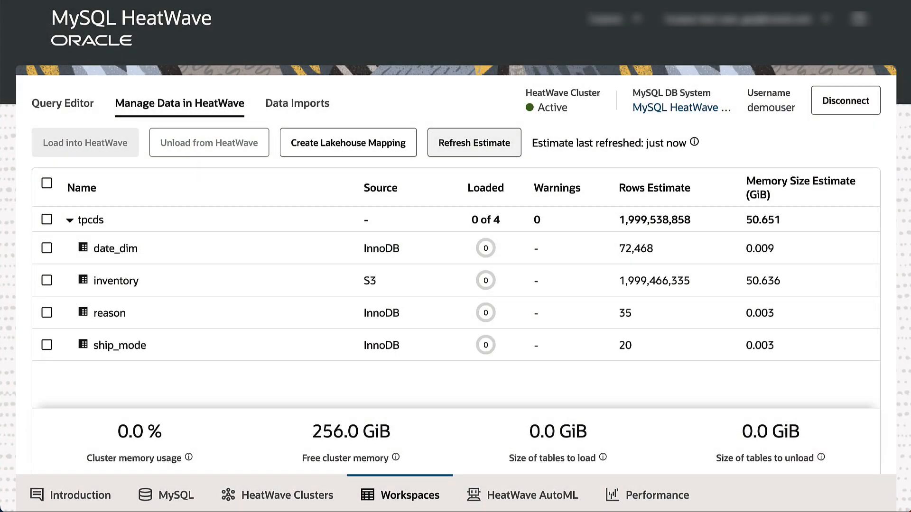
# - Start another Lakehouse Mapping and paste the file path s3://mjb-test-bucket/tpcds/sf100000/catalog_sales_h/catalog_sales
pyautogui.click(393, 153)
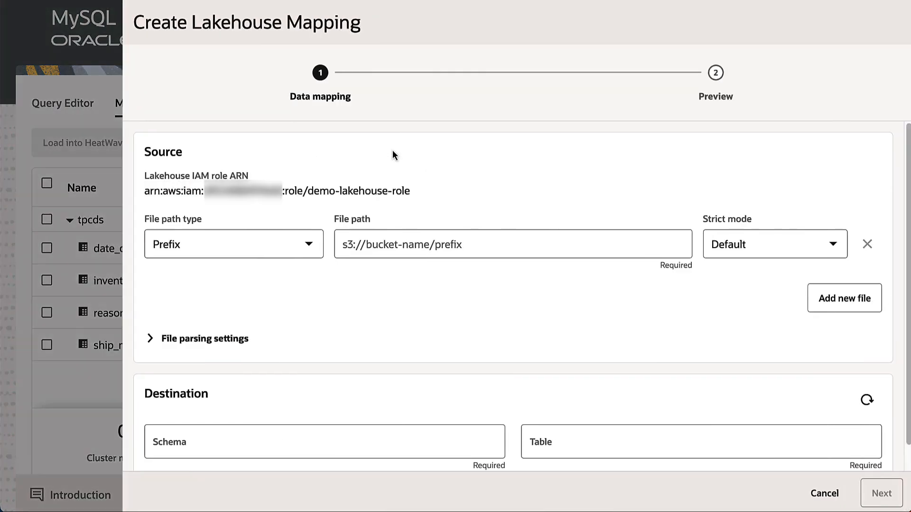
pyautogui.click(554, 250)
pyautogui.write('s3://mjb-test-bucket/tpcds/sf100000/catalog_sales_h/catalog_sales')
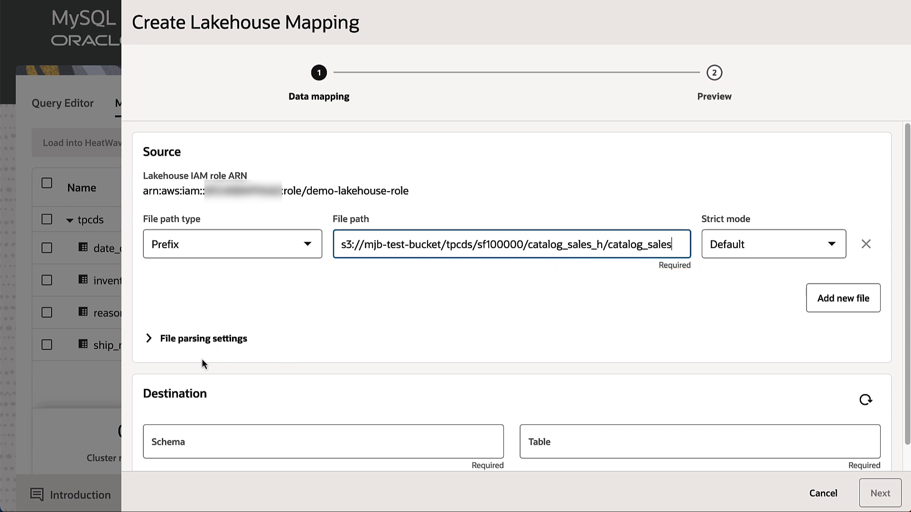
# - Expand the file parsing settings and set Has header to Enabled
pyautogui.click(189, 345)
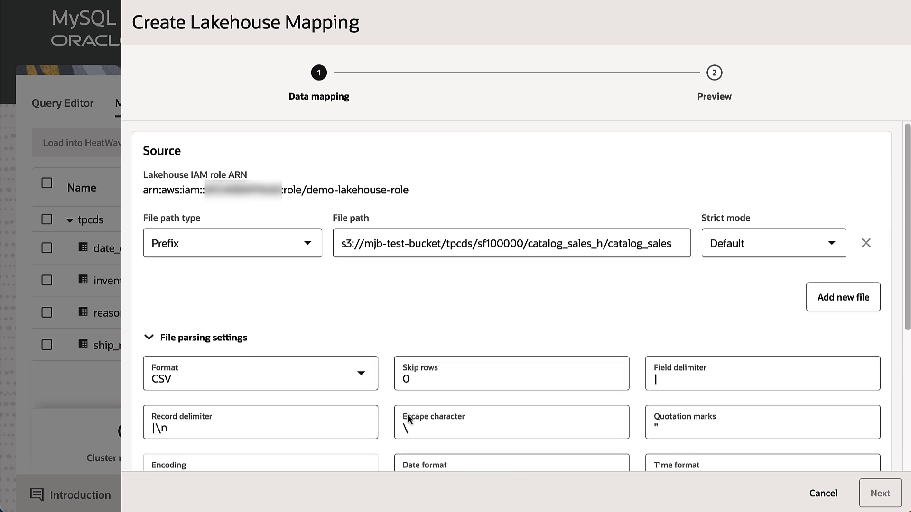
pyautogui.scroll(-5, 408, 414)
pyautogui.click(519, 294)
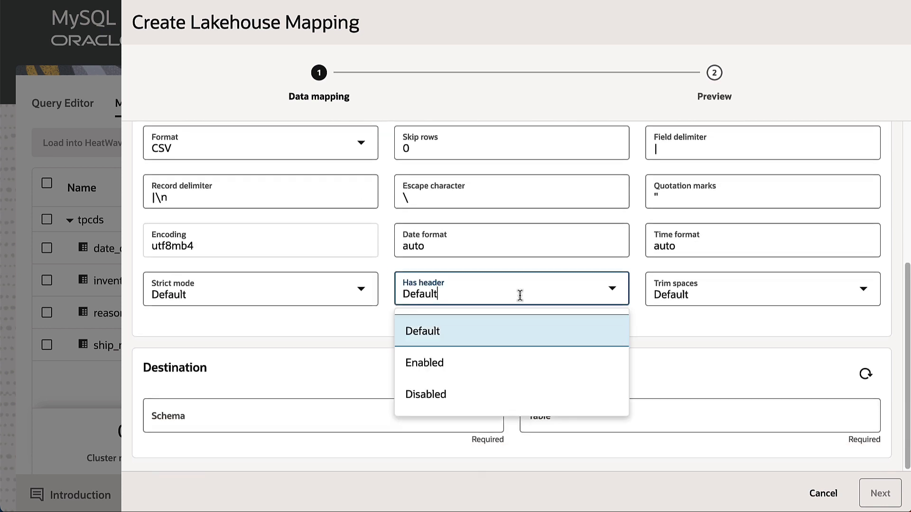
pyautogui.click(506, 364)
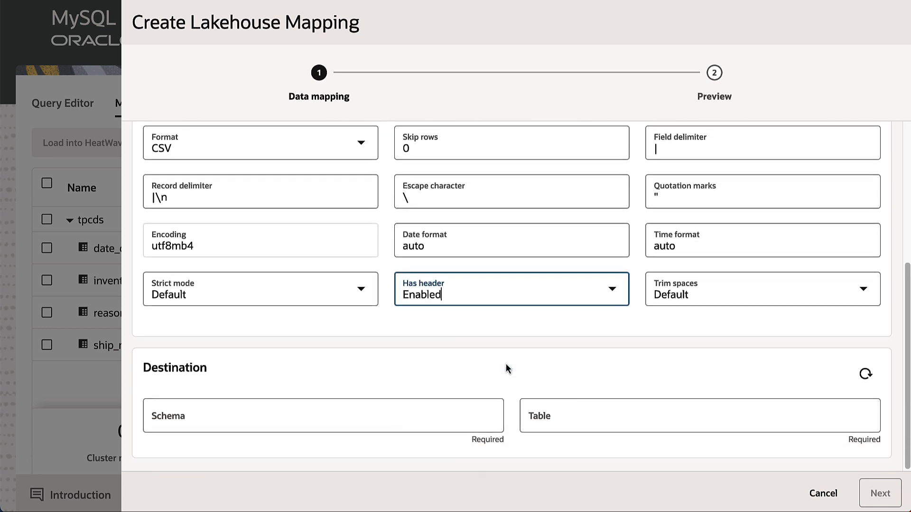
# - Set the destination schema to tpcds and table to catalog_sales, then preview and create the mapping
pyautogui.click(431, 417)
pyautogui.write('tpcds')
pyautogui.press('Tab')
pyautogui.write('catalog_sales')
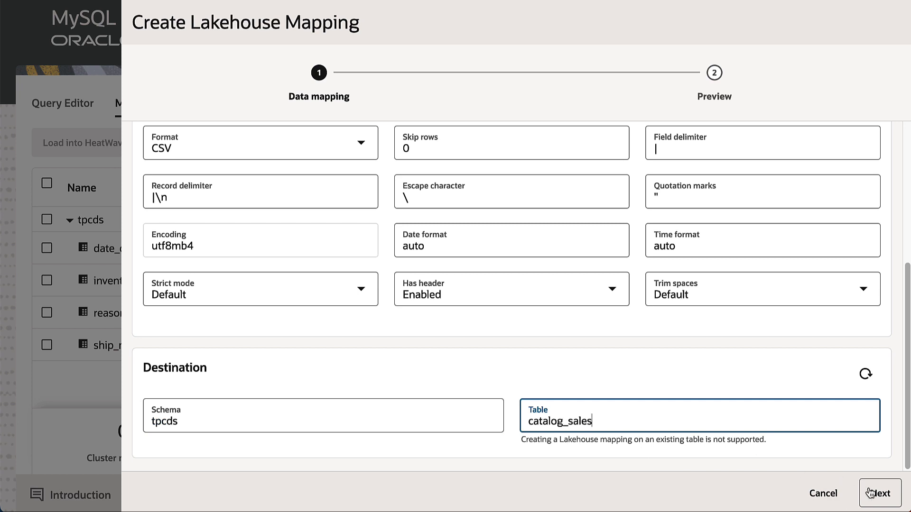
pyautogui.click(894, 496)
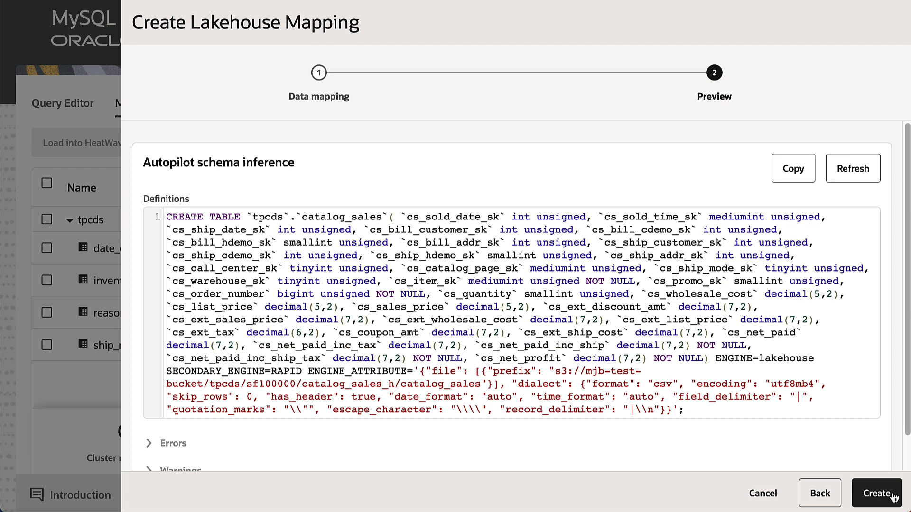
pyautogui.click(894, 497)
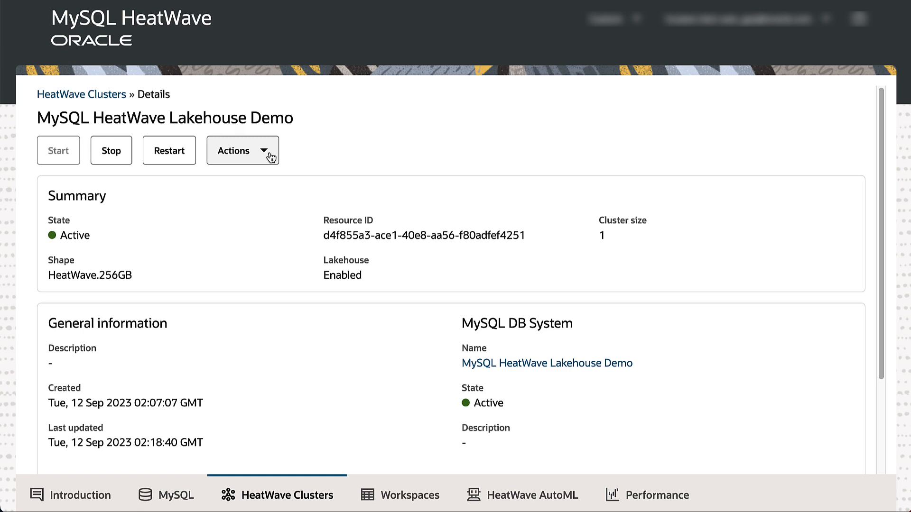
# - Edit the HeatWave cluster, apply the Autopilot cluster size estimate of 222 nodes, and save
pyautogui.click(271, 157)
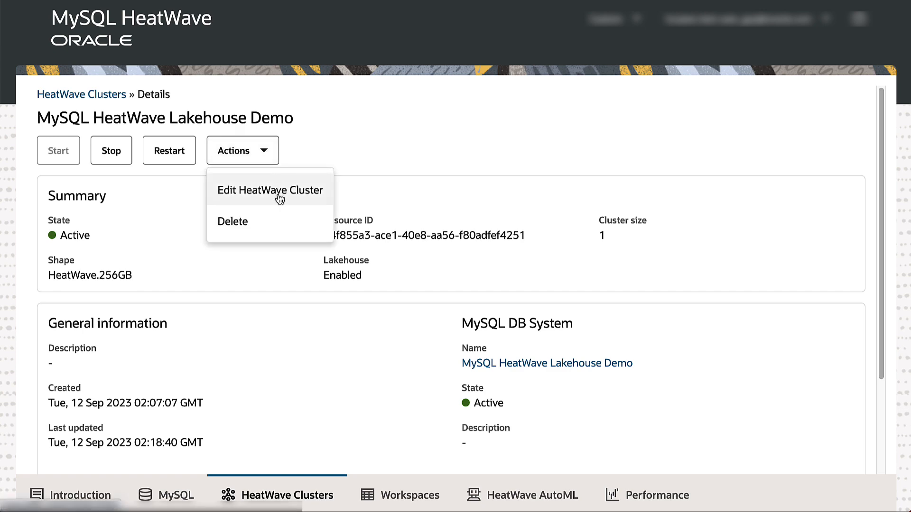
pyautogui.click(280, 190)
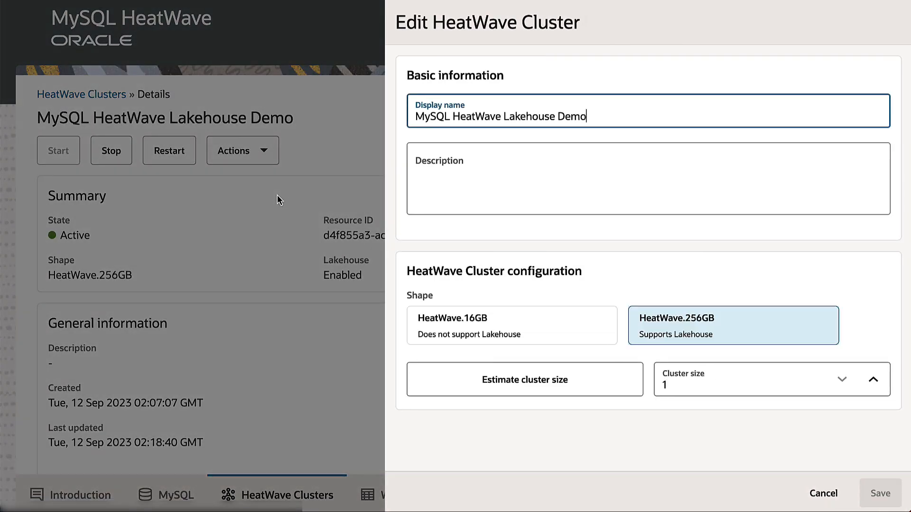
pyautogui.click(762, 340)
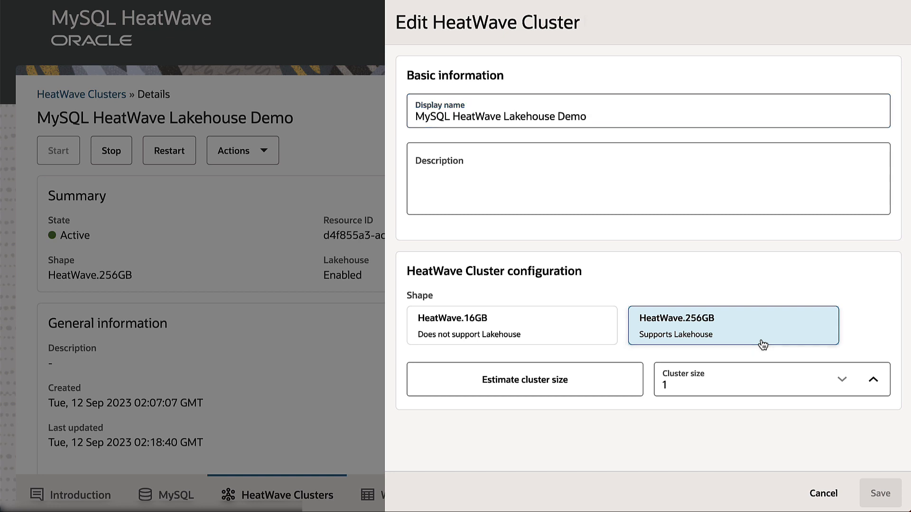
pyautogui.click(584, 398)
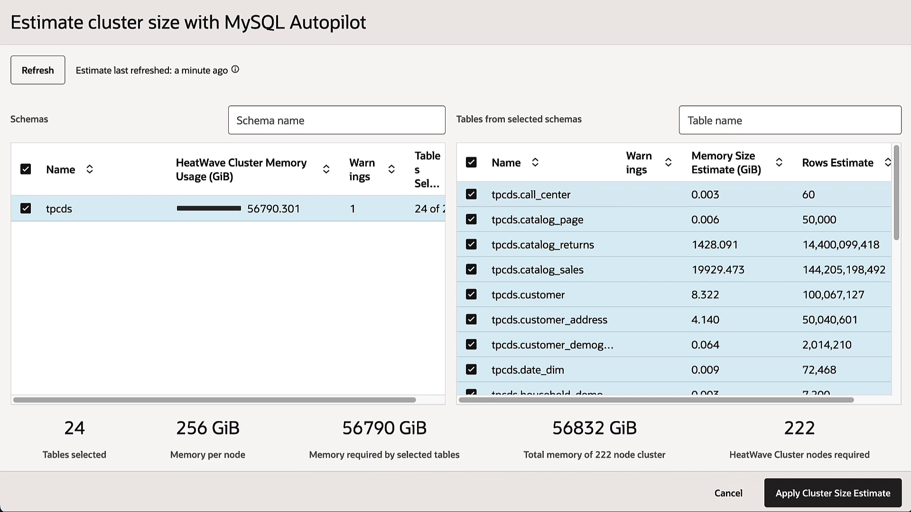
pyautogui.click(840, 496)
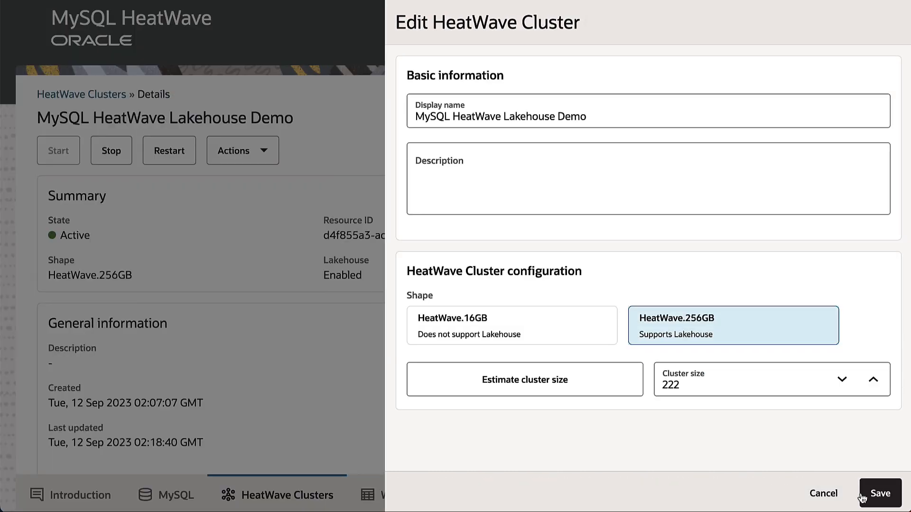
pyautogui.click(880, 496)
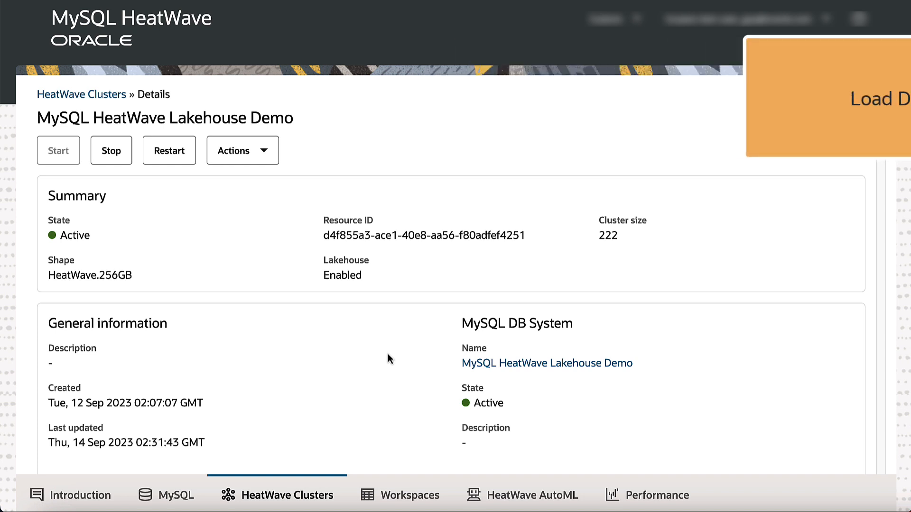
# - Select all tpcds tables in the workspace's data management page and load them into HeatWave
pyautogui.click(408, 495)
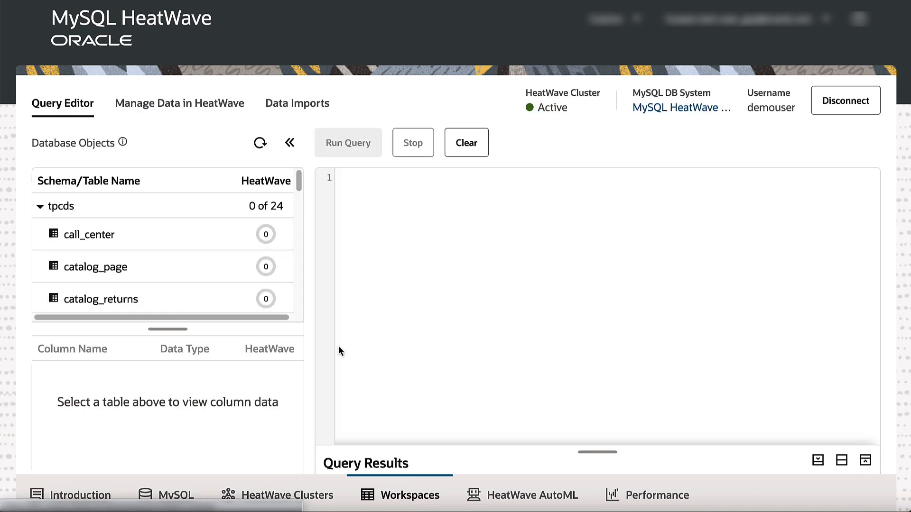
pyautogui.click(211, 112)
pyautogui.click(47, 183)
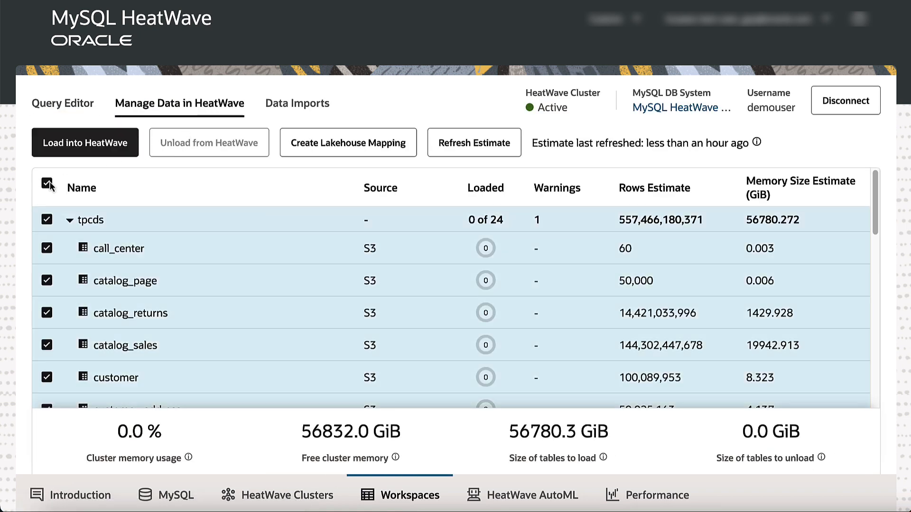
pyautogui.click(95, 147)
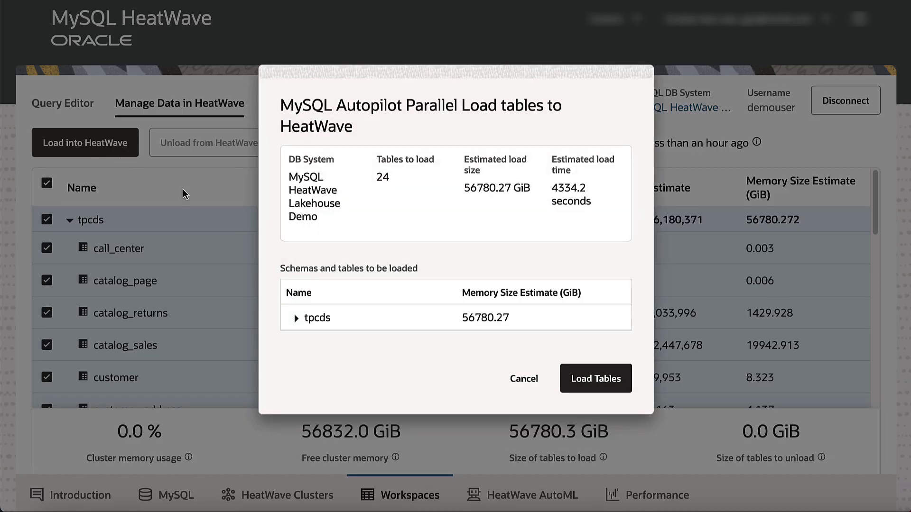
pyautogui.click(596, 379)
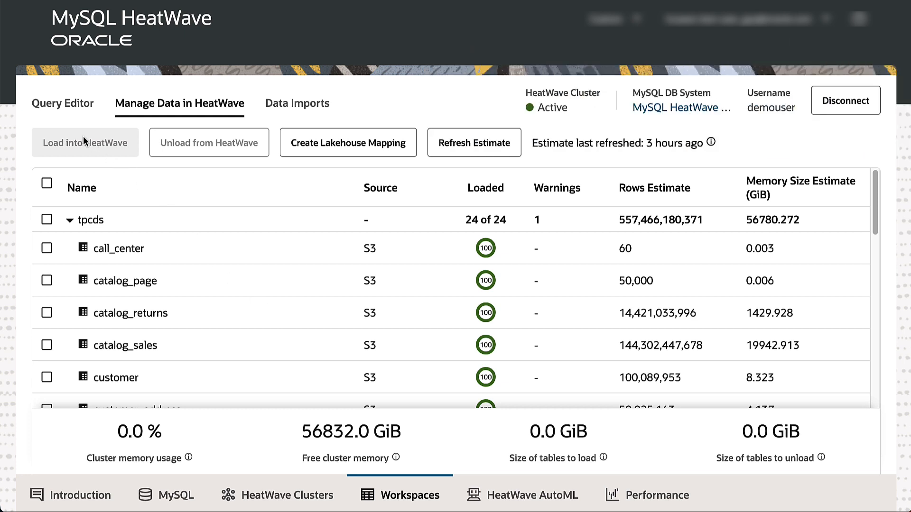
# - Open the Query Editor, review the TPC-DS Query #2 sales comparison query, and run it
pyautogui.click(63, 105)
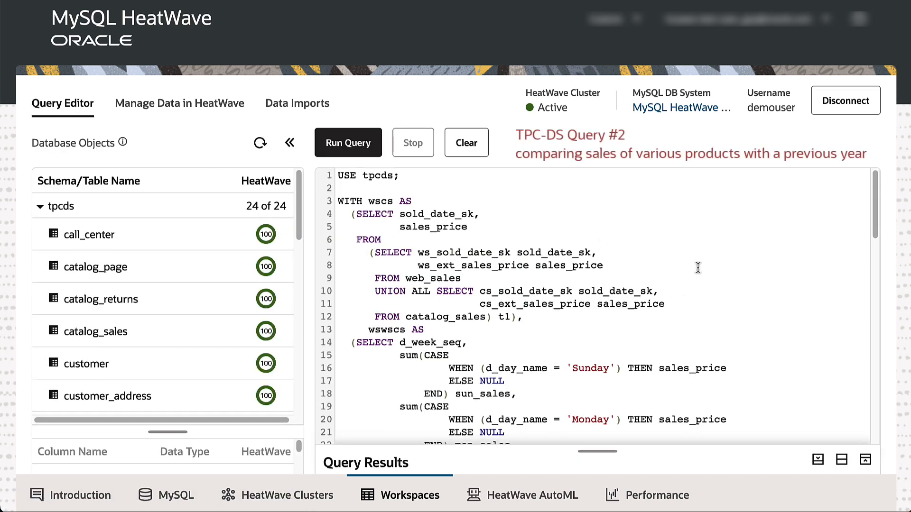
pyautogui.scroll(-2, 698, 267)
pyautogui.scroll(-2, 697, 268)
pyautogui.scroll(-3, 697, 268)
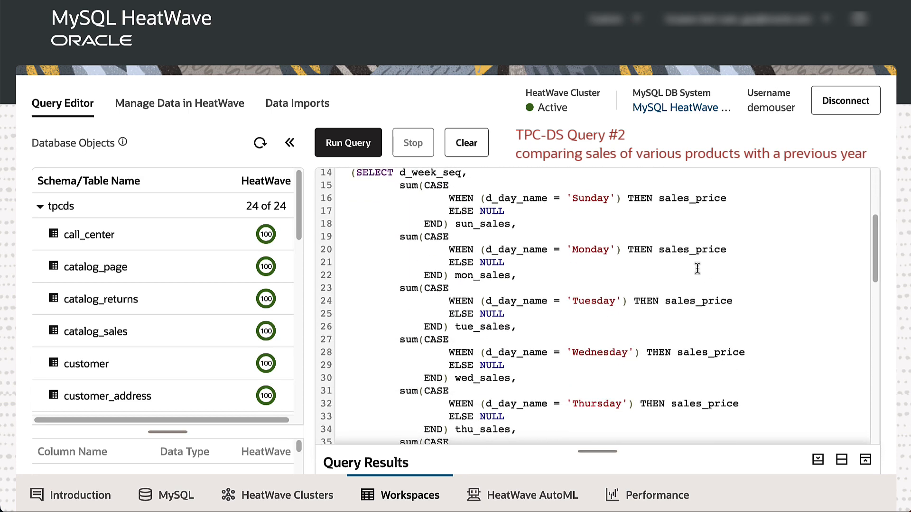
pyautogui.scroll(-6, 696, 270)
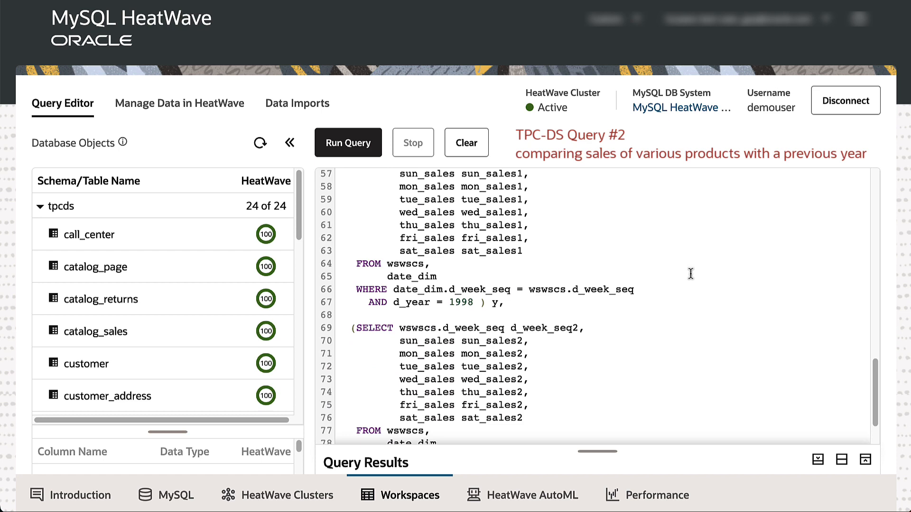
pyautogui.scroll(-1, 689, 273)
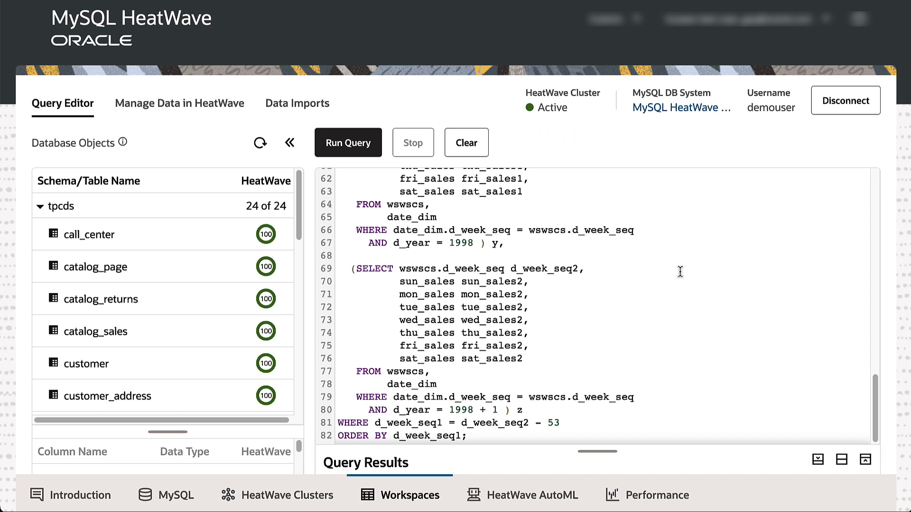
pyautogui.click(347, 151)
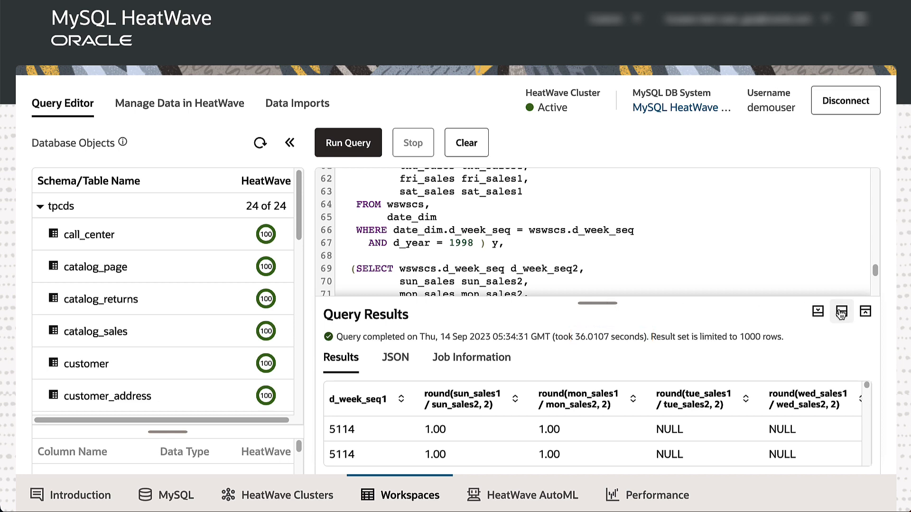
# - Collapse the query results panel and clear the query editor
pyautogui.click(817, 311)
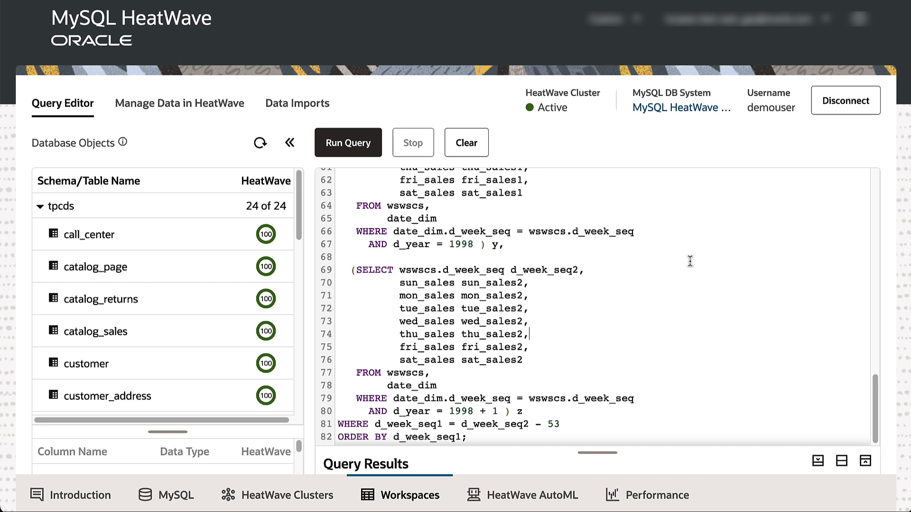
pyautogui.click(477, 150)
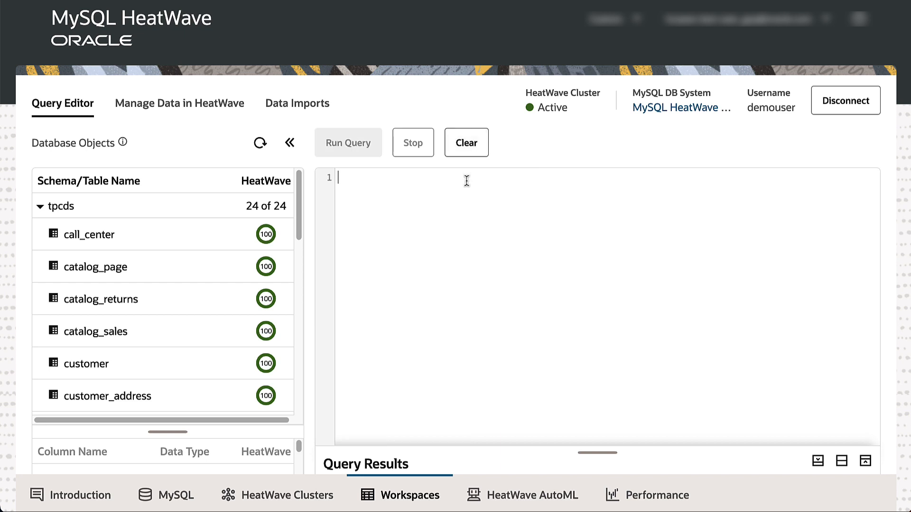
# - Paste and run an update on date_dim setting d_day_name to 'Monday' where d_day_name is 'Sunday' and d_year is 1998
pyautogui.write("use tpcds; update date_dim set d_day_name = 'Monday' where d_day_name='Sunday' and d_year = 1998;")
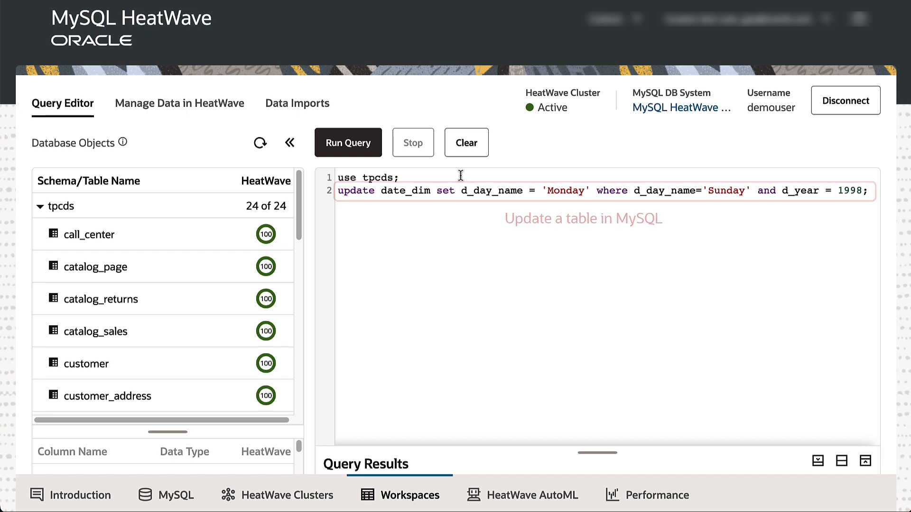
pyautogui.click(361, 146)
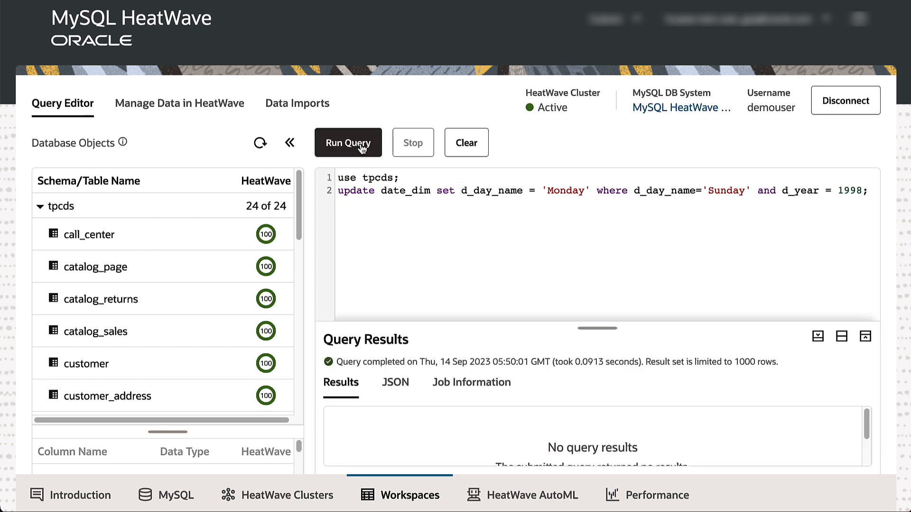
# - Clear the editor, paste the TPC-DS Query #2 again, and run it
pyautogui.click(465, 152)
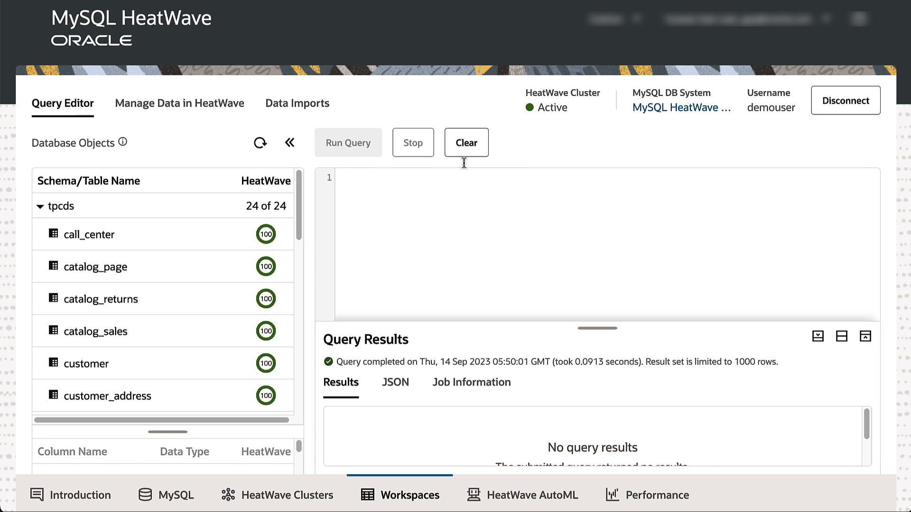
pyautogui.click(460, 178)
pyautogui.hotkey('ctrl', 'v')
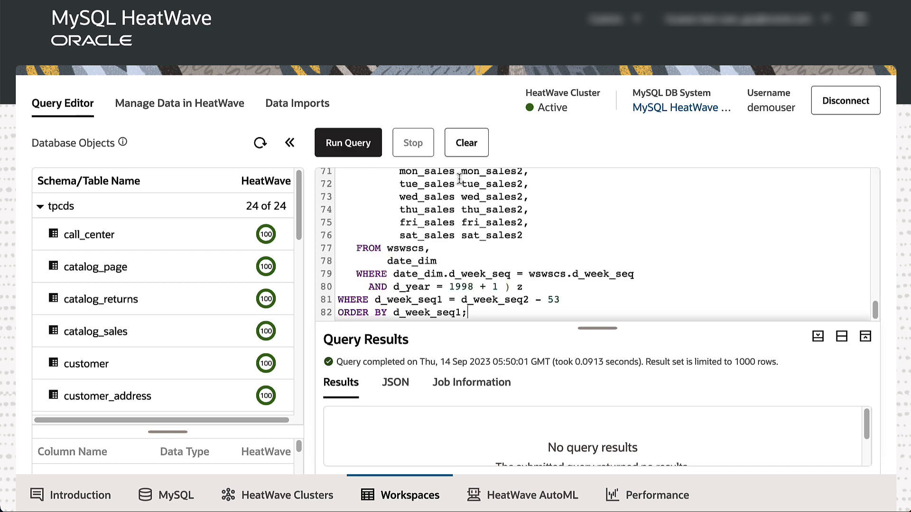
pyautogui.click(364, 157)
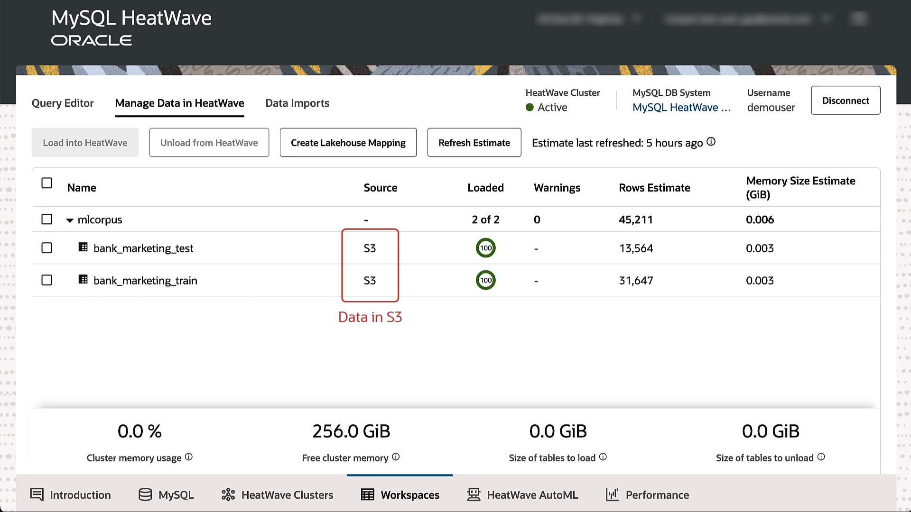
# - Start a new AutoML model named bank_marketing on the mlcorpus bank_marketing_train table with y as the target column
pyautogui.click(562, 499)
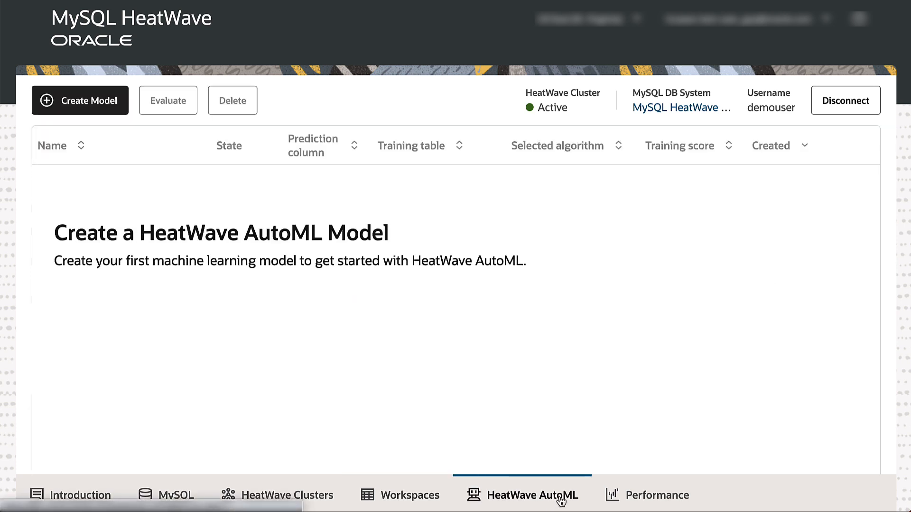
pyautogui.click(95, 101)
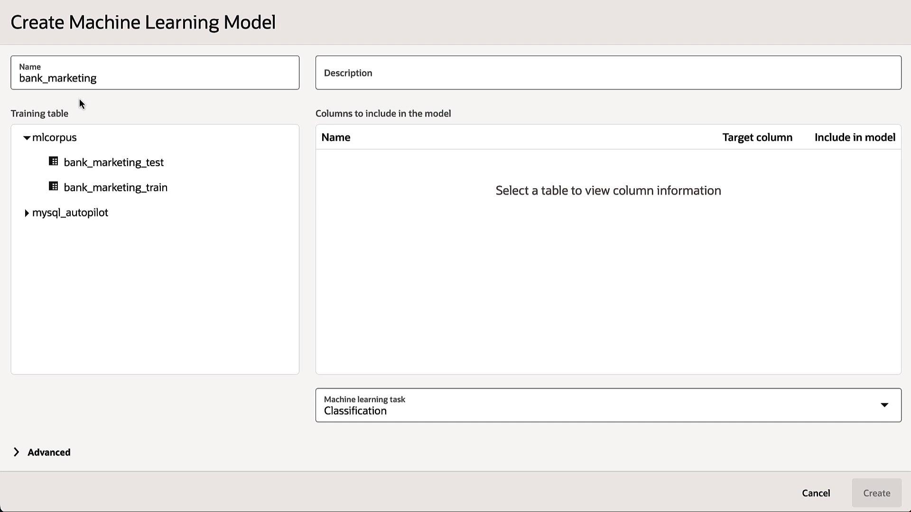
pyautogui.click(147, 190)
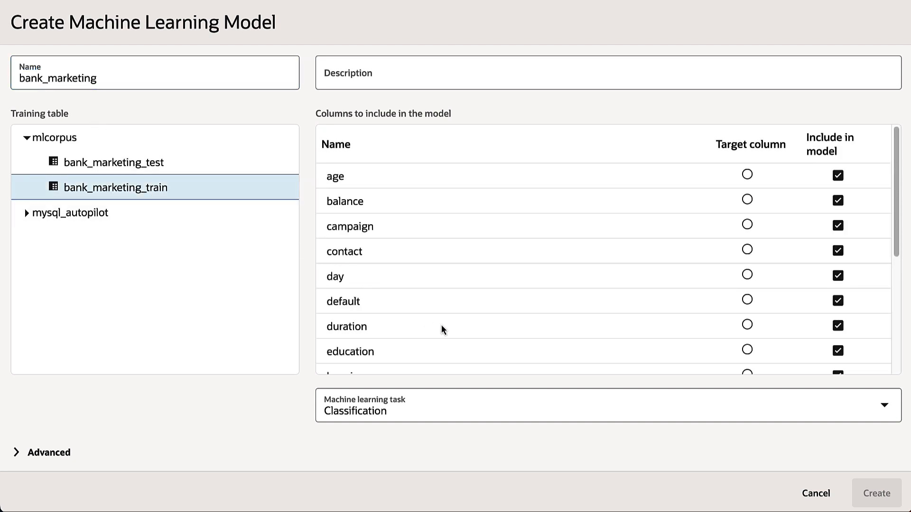
pyautogui.scroll(-5, 540, 365)
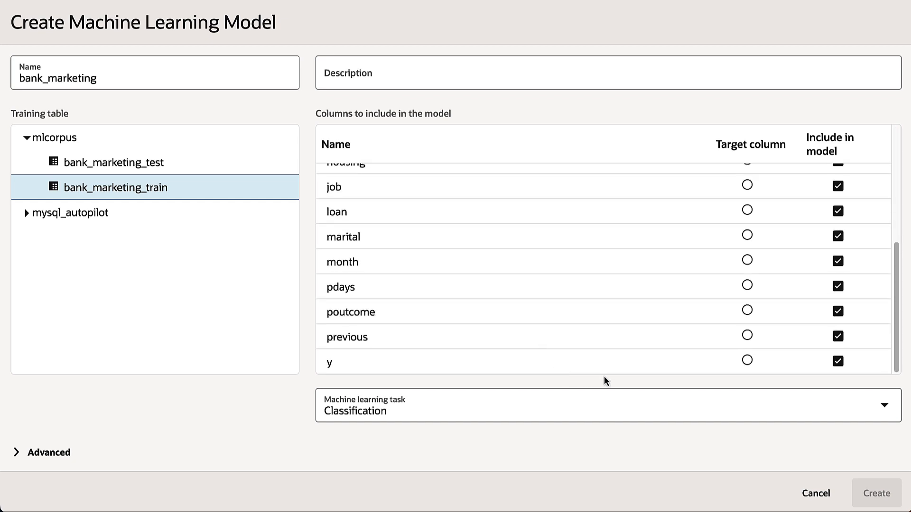
pyautogui.click(746, 363)
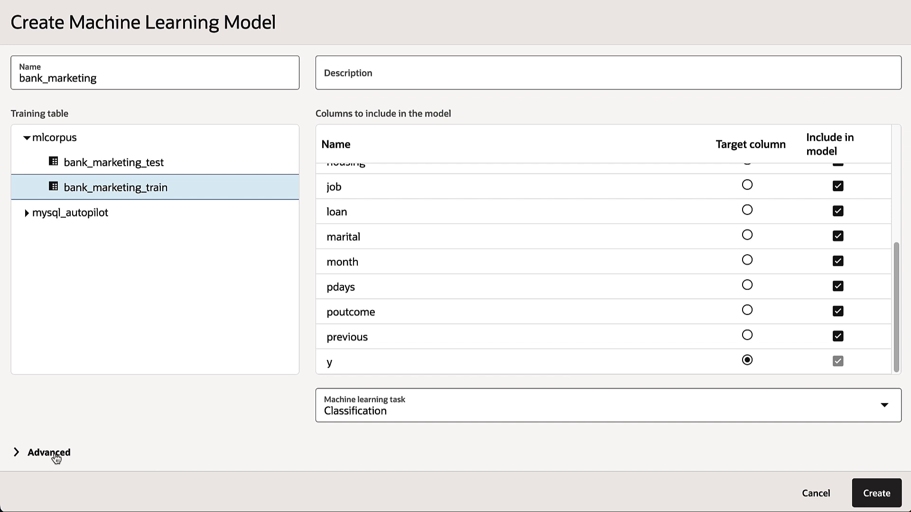
# - Set the model's optimization metric to recall_weighted under the advanced options and create the model
pyautogui.click(55, 456)
pyautogui.scroll(-5, 56, 458)
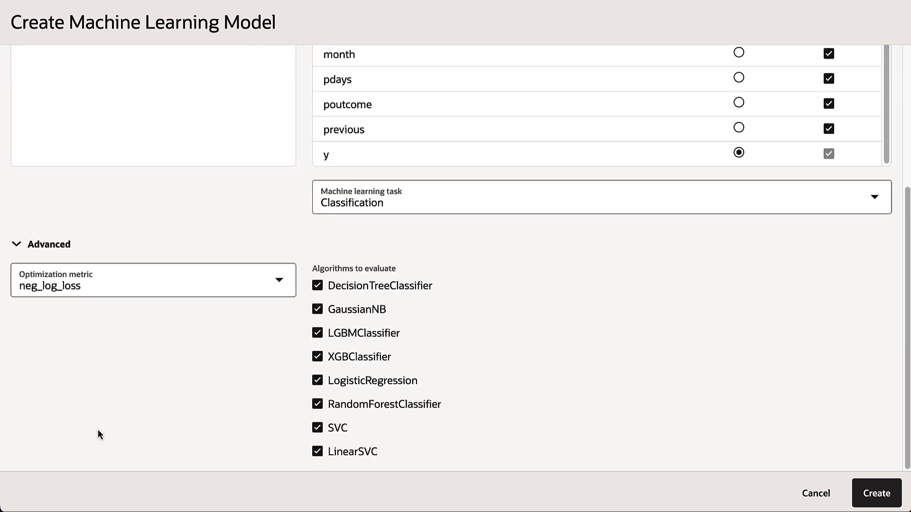
pyautogui.click(280, 287)
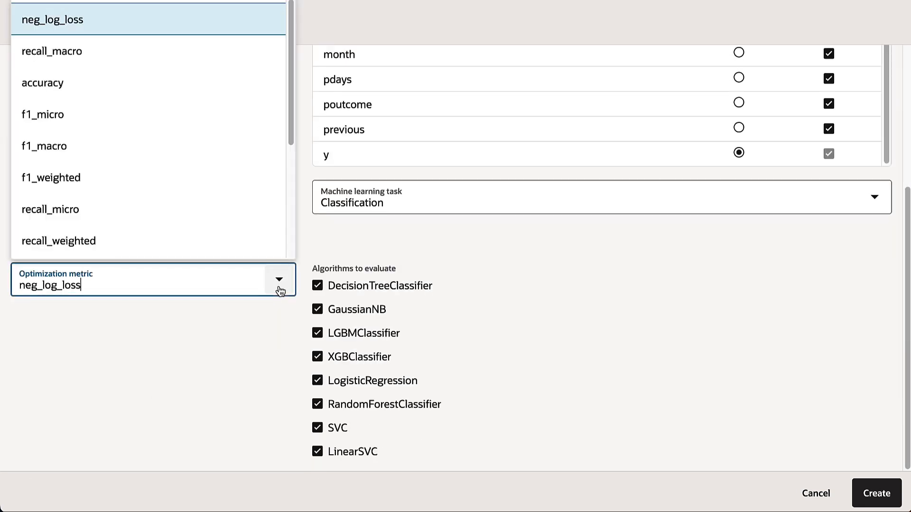
pyautogui.click(239, 252)
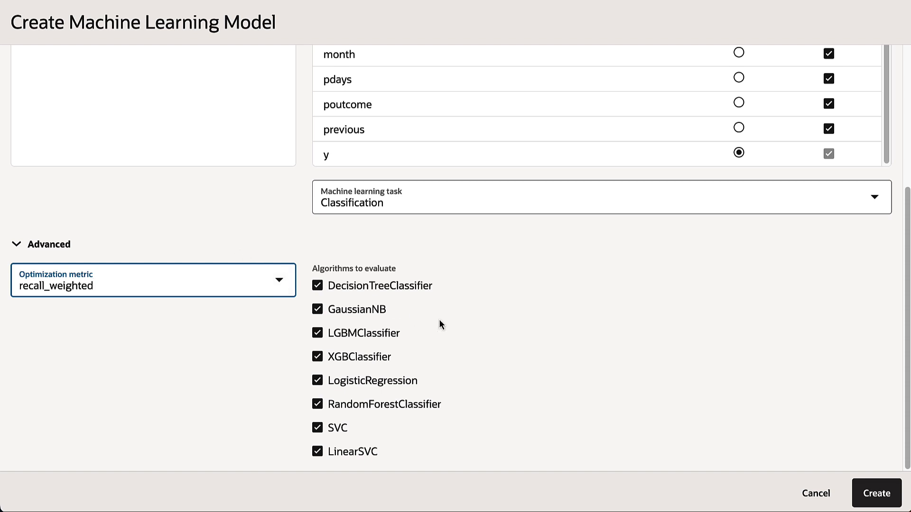
pyautogui.click(900, 498)
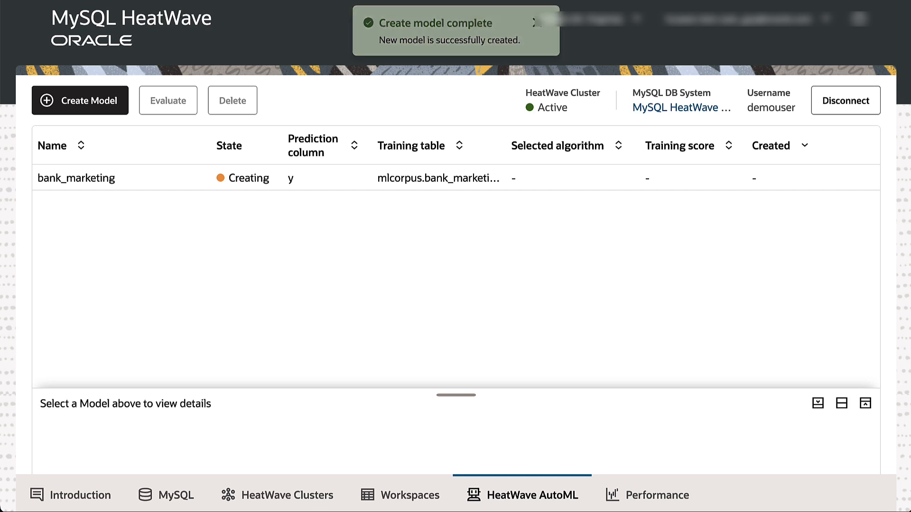
# - Evaluate the bank_marketing model against the bank_marketing_test table and open its model explanation
pyautogui.click(171, 176)
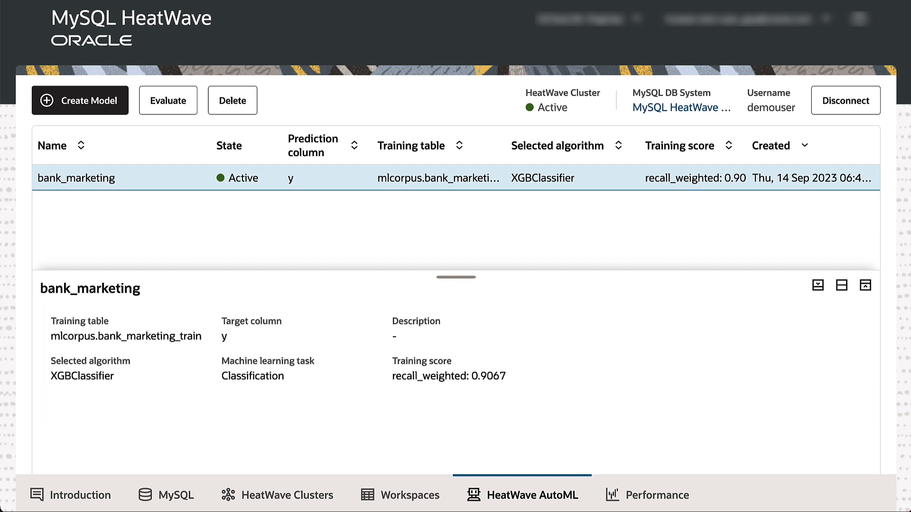
pyautogui.click(182, 109)
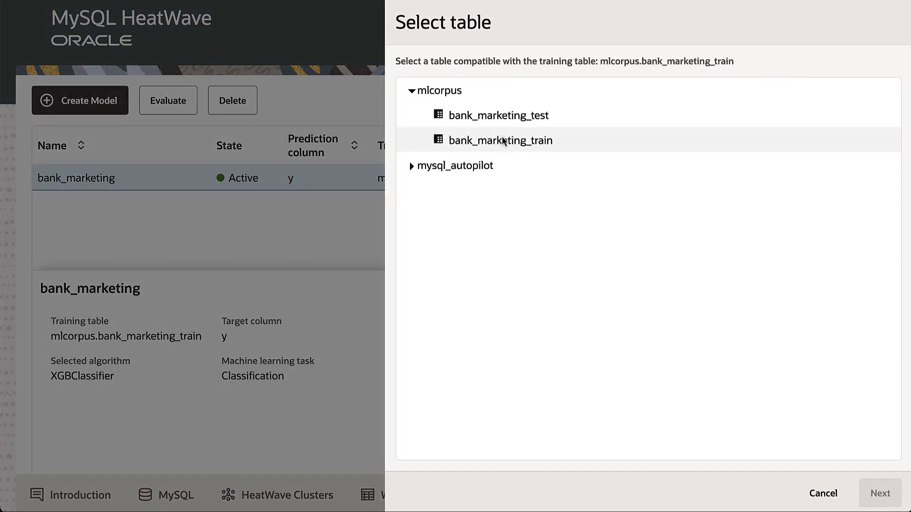
pyautogui.click(522, 120)
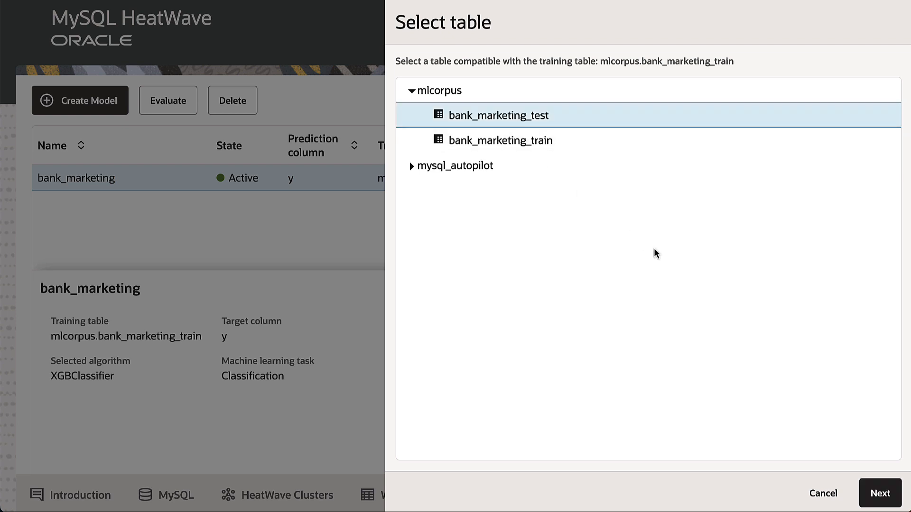
pyautogui.click(881, 491)
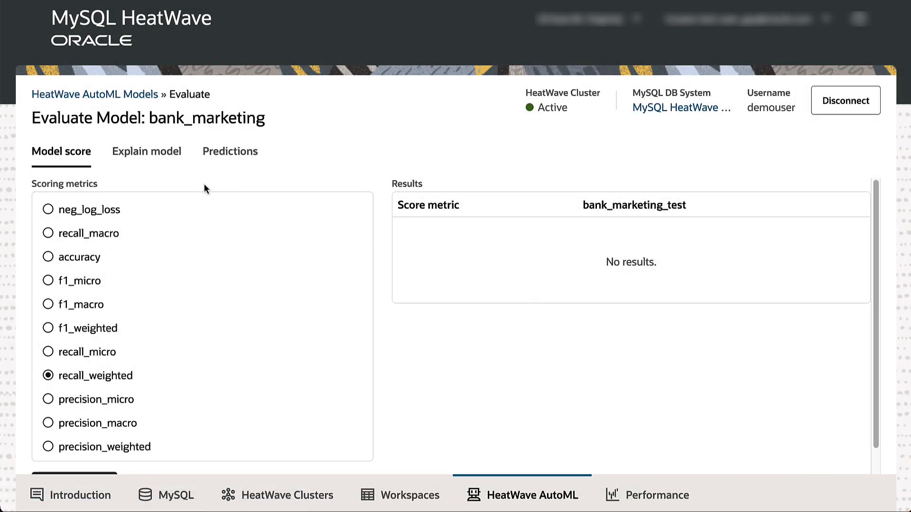
pyautogui.click(160, 159)
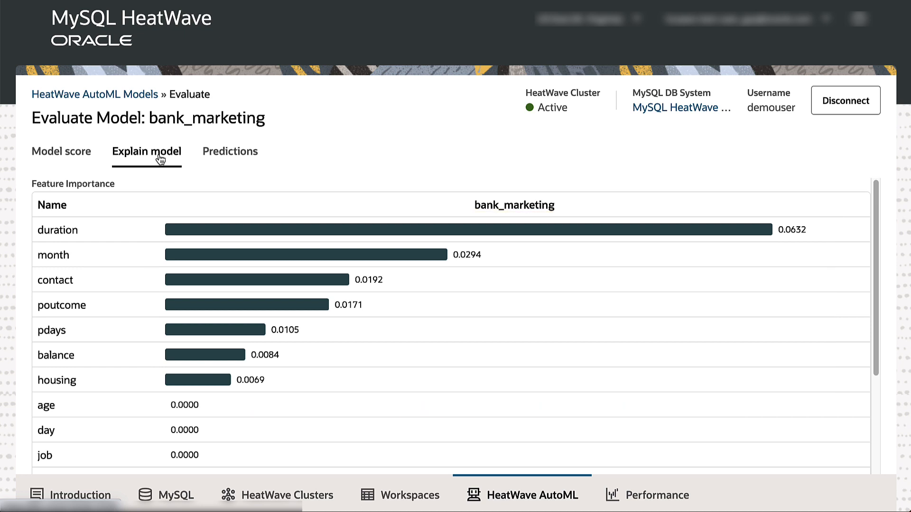
# - Generate predictions for bank_marketing_test and select the second prediction row
pyautogui.click(223, 160)
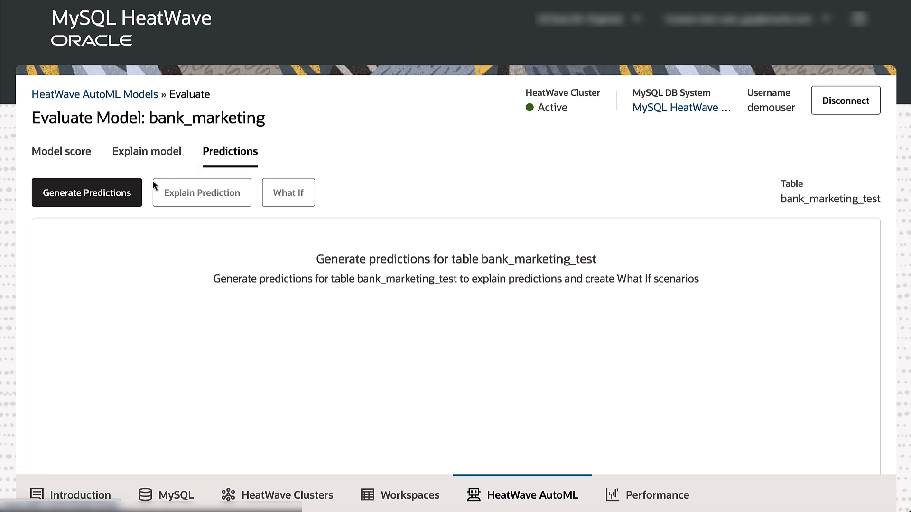
pyautogui.click(140, 192)
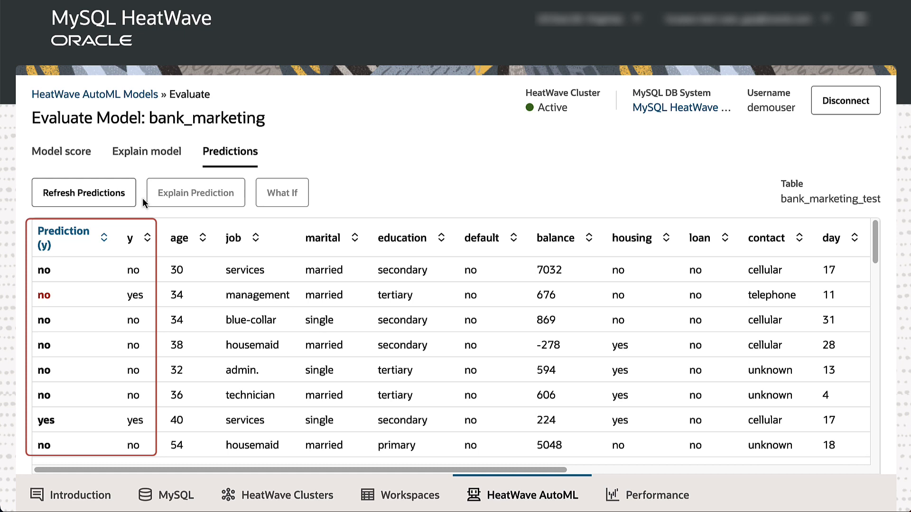
pyautogui.click(95, 297)
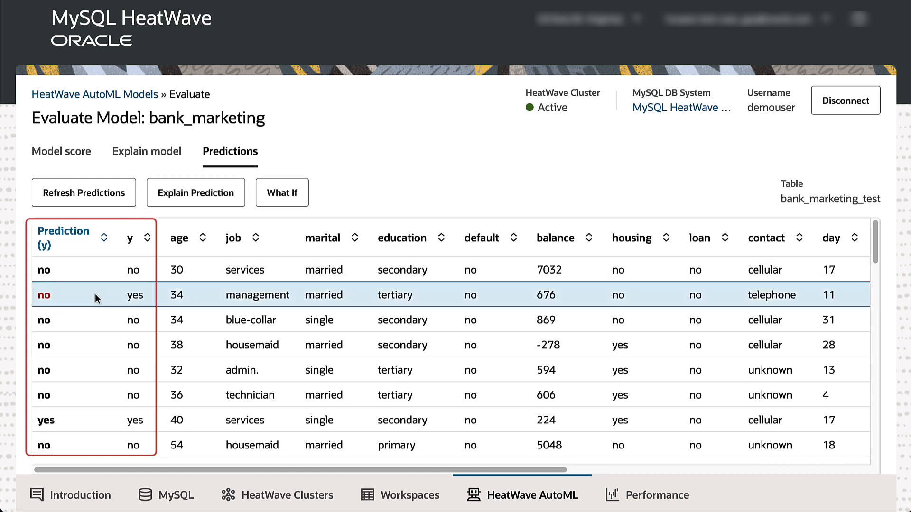